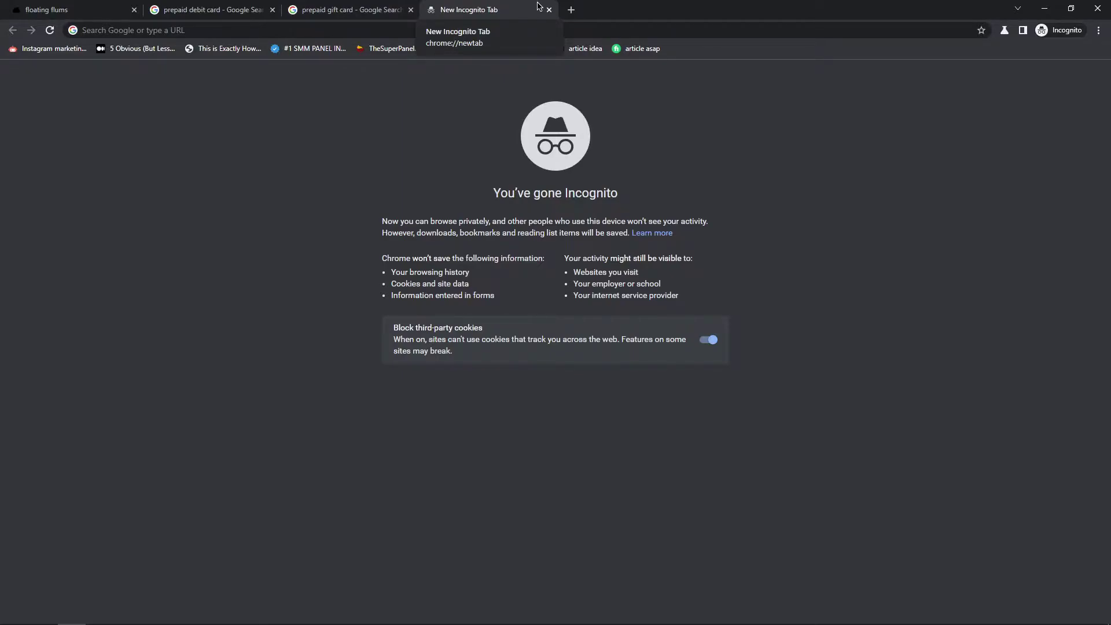
Preview prepaid debit card and 'prepaid gift card' images, then return to the floatingflums store tab
click(246, 9)
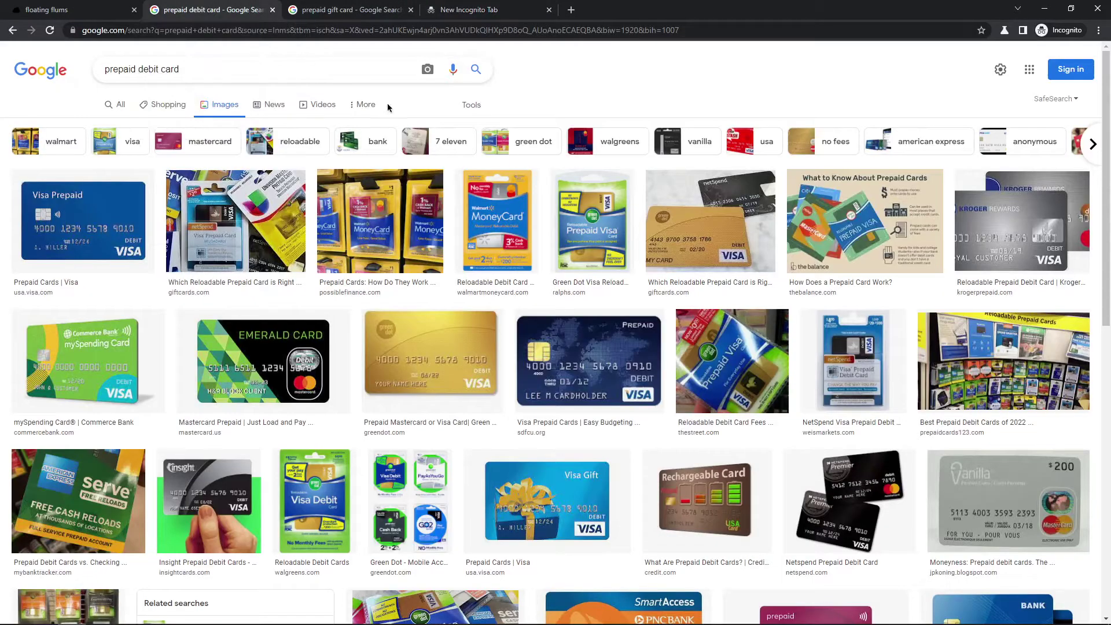
click(425, 226)
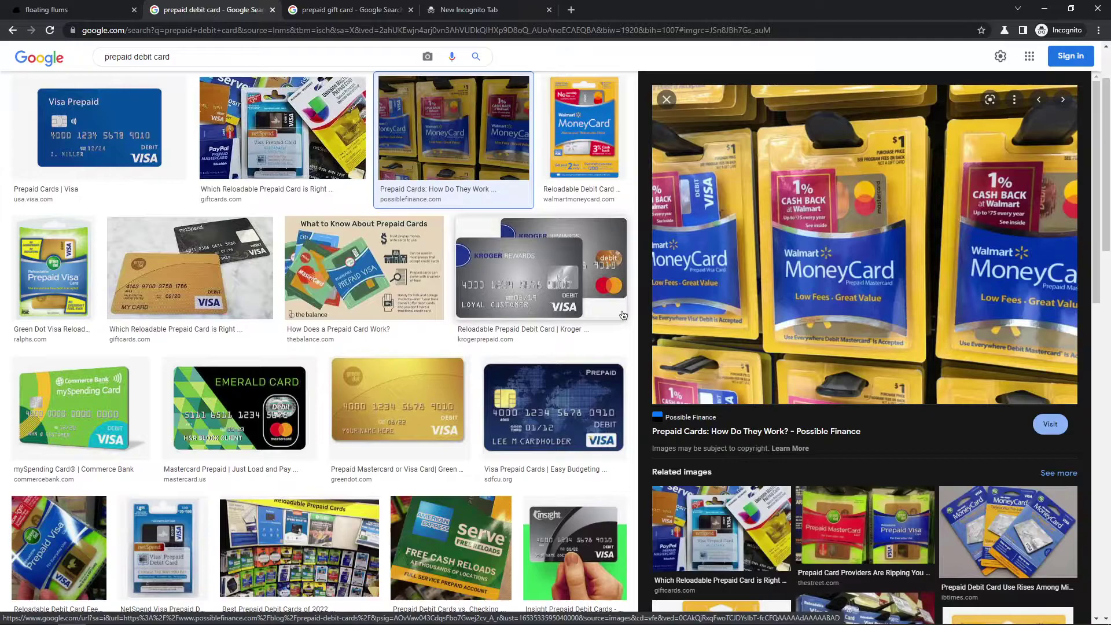
click(326, 8)
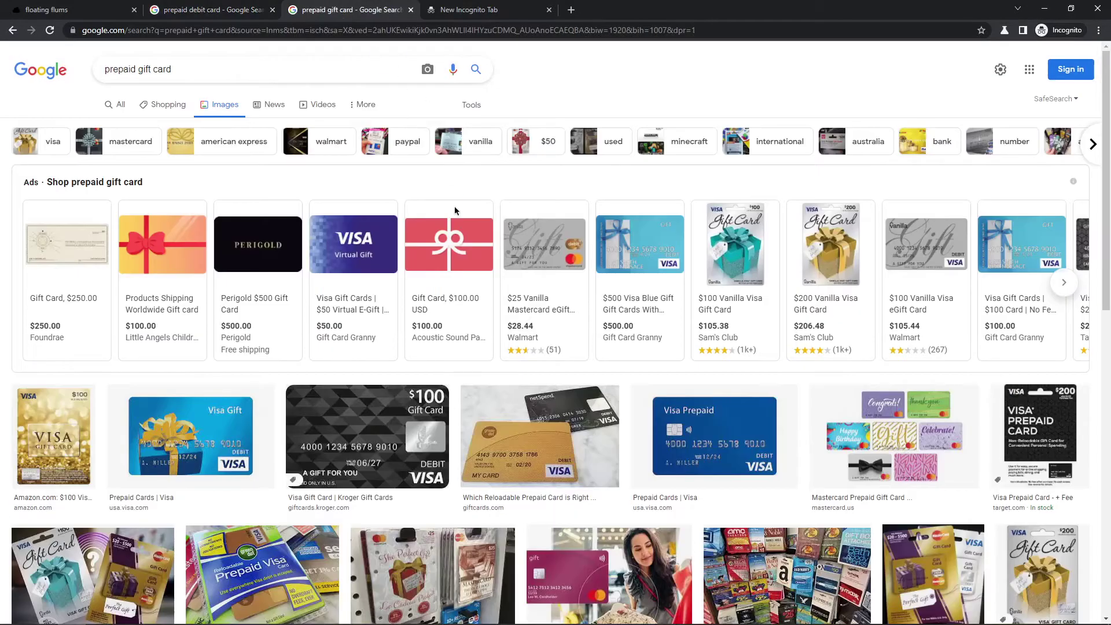
click(56, 434)
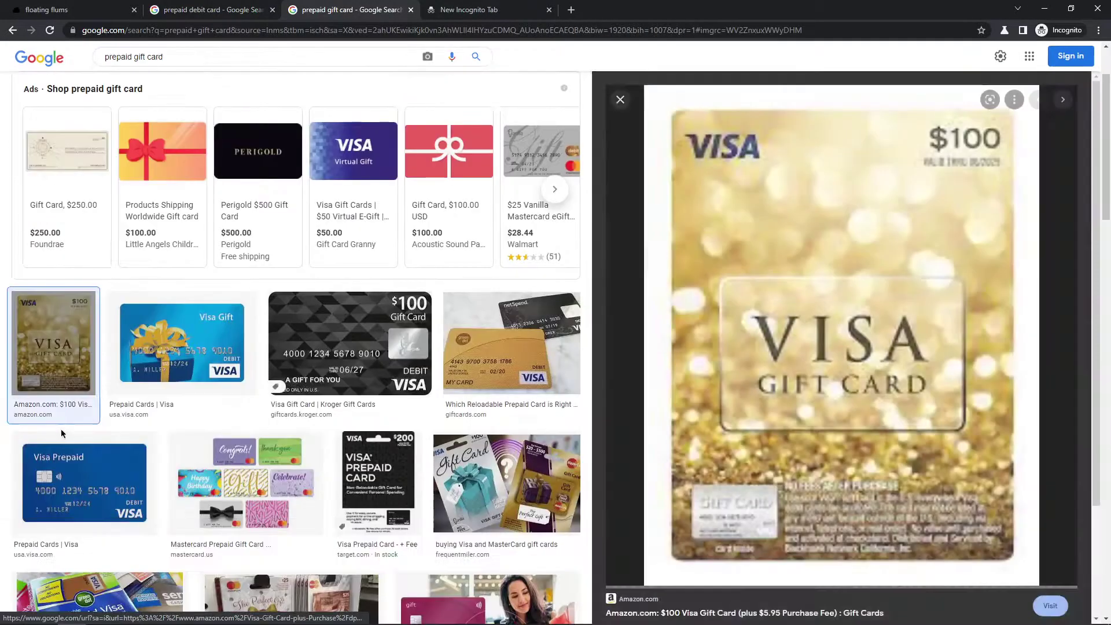
click(531, 467)
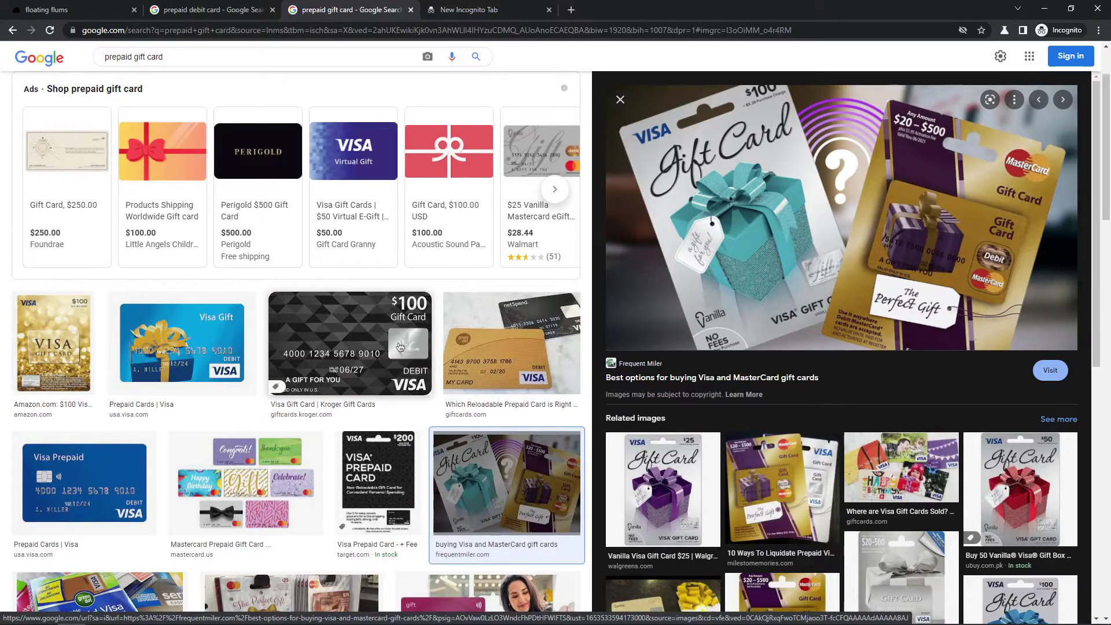
key(ctrl+1)
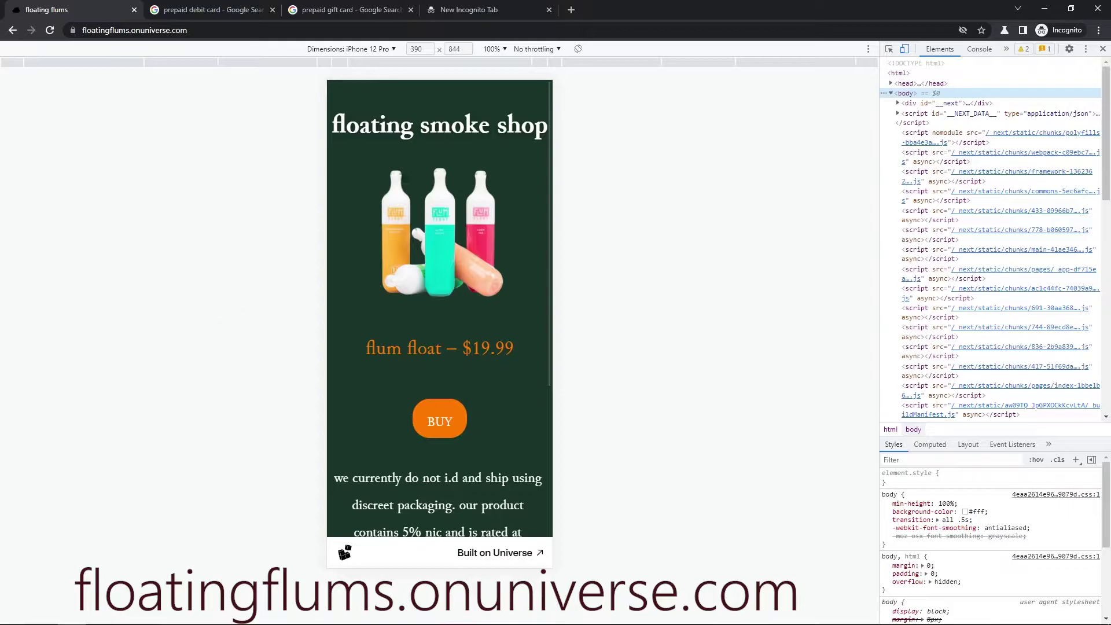
key(ctrl+l)
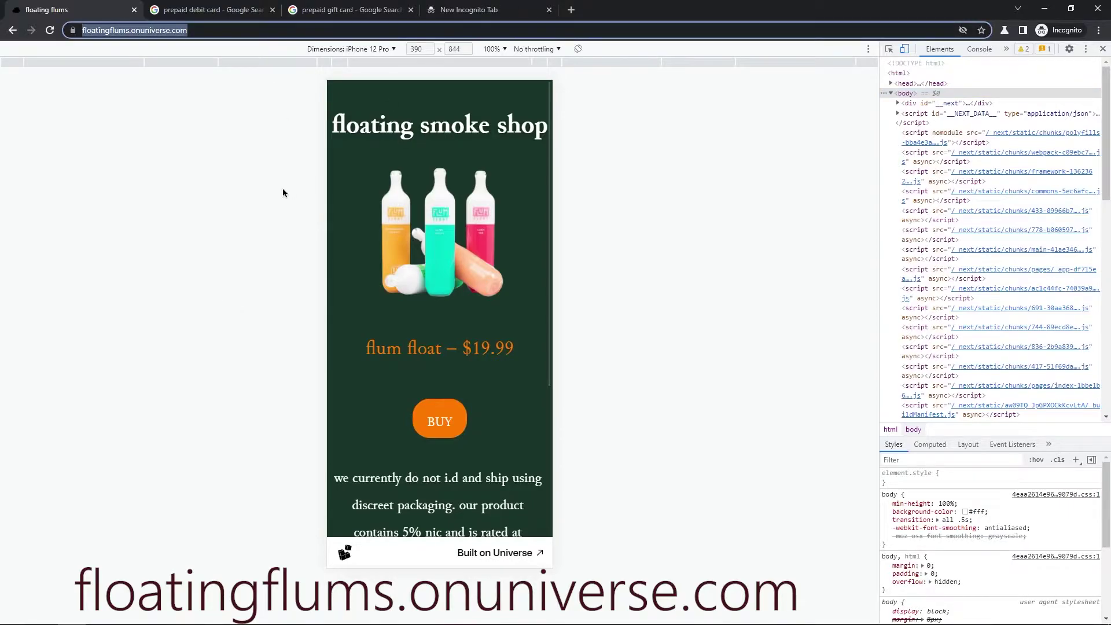
click(282, 193)
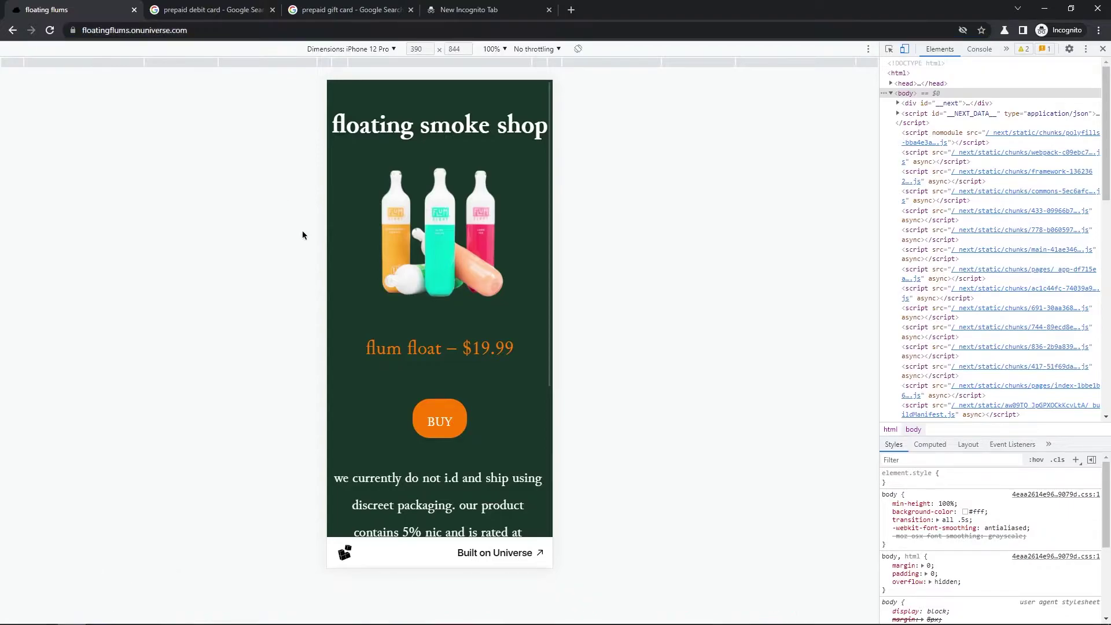
scroll(450, 253, down, 1)
scroll(450, 253, up, 1)
scroll(469, 418, down, 1)
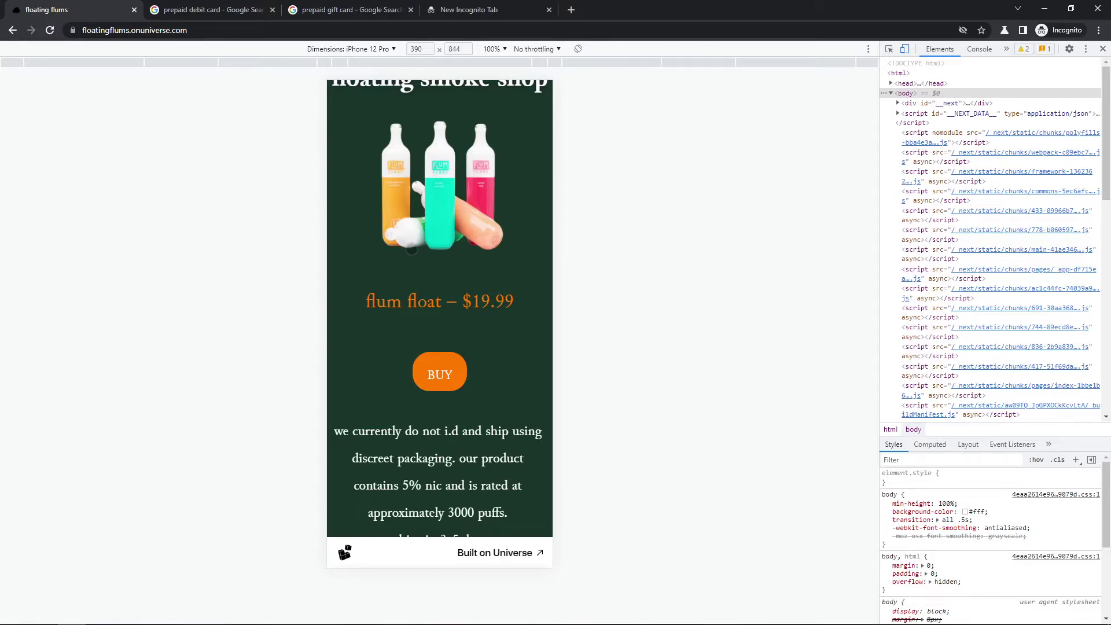
scroll(411, 249, up, 1)
scroll(434, 348, down, 1)
scroll(443, 391, up, 1)
Add the flum fruity hawaii in the gummy drop flavour to the cart
click(448, 420)
scroll(396, 447, right, 5)
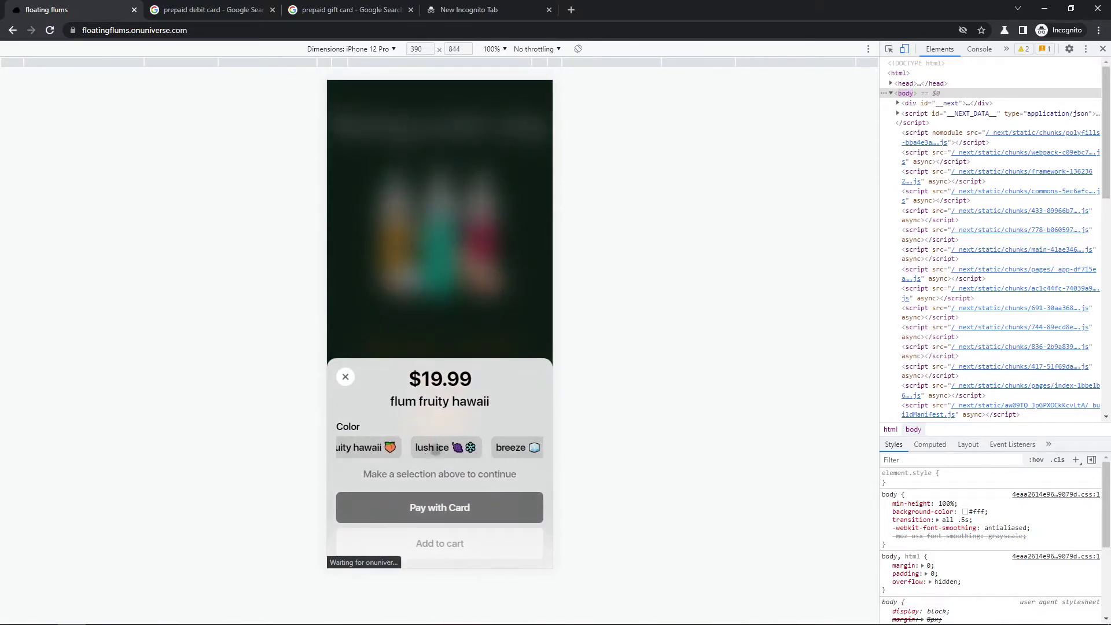
click(479, 447)
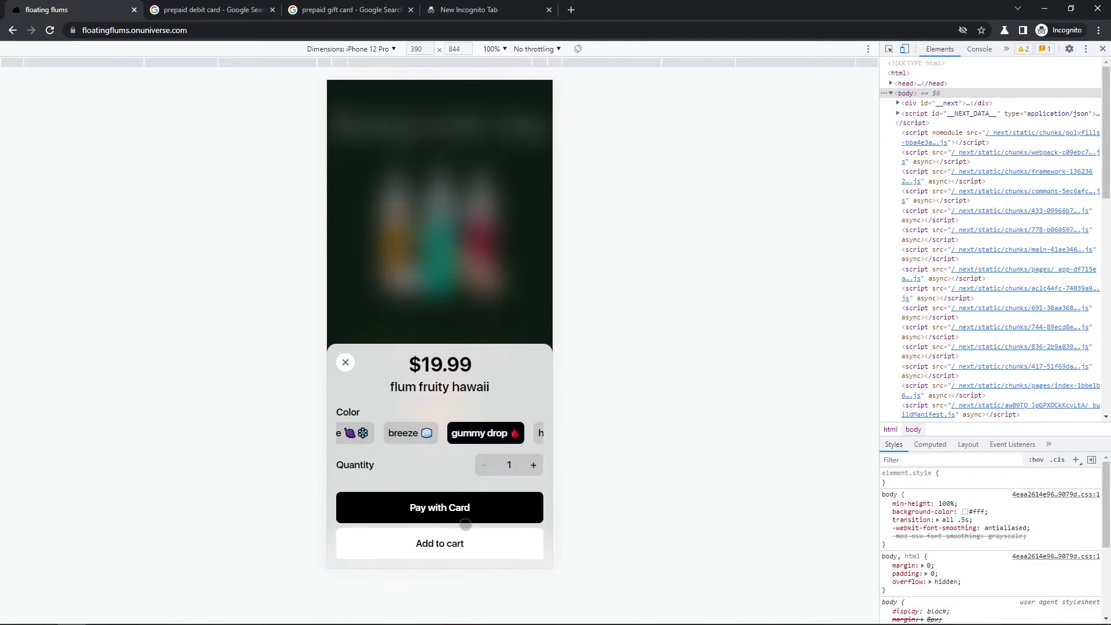
click(456, 548)
click(351, 353)
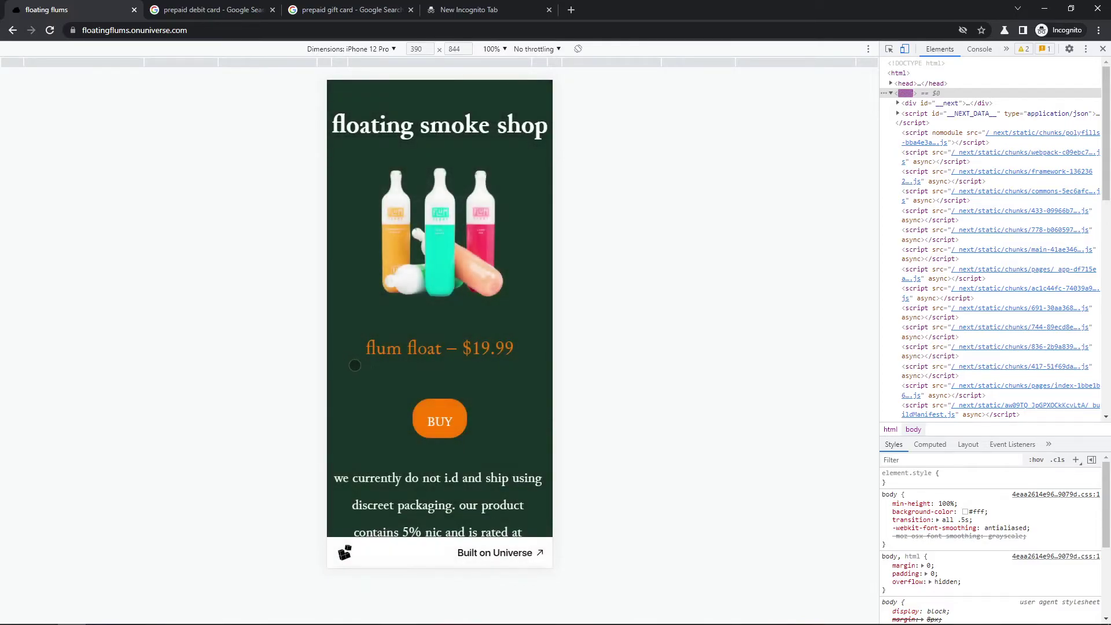
Check out from the cart with Pay With Card and start filling in Address Line 1
click(523, 99)
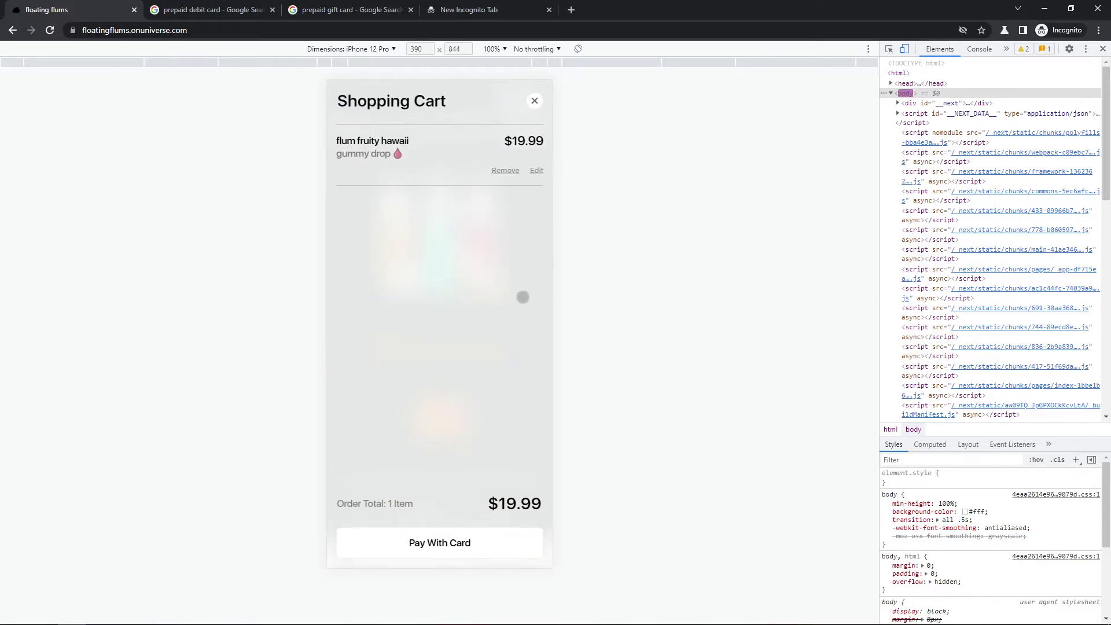
click(461, 541)
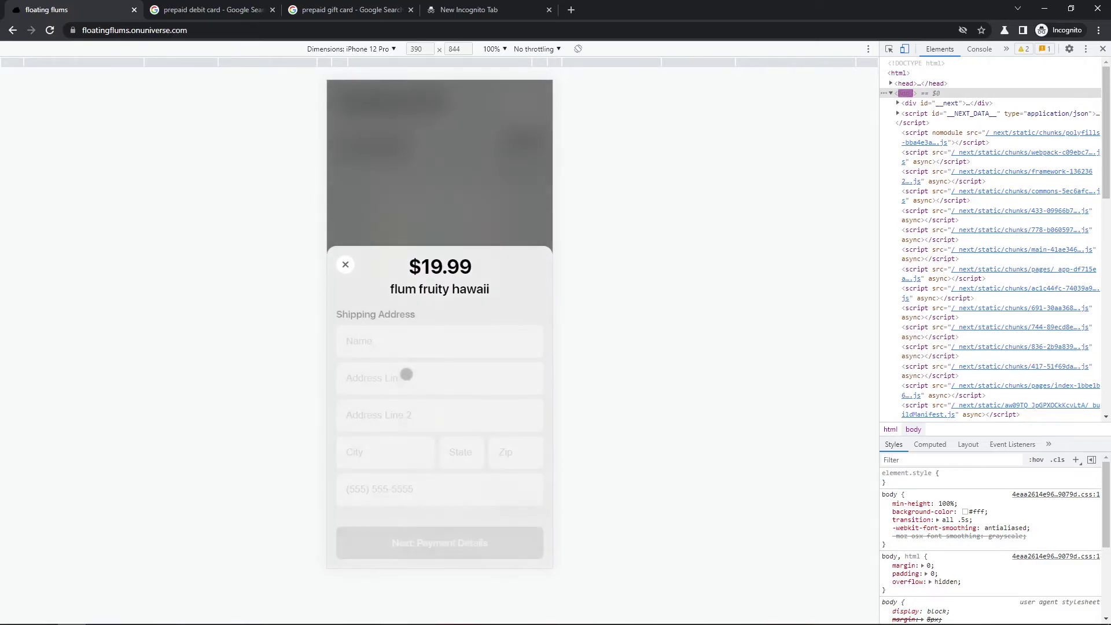
click(407, 378)
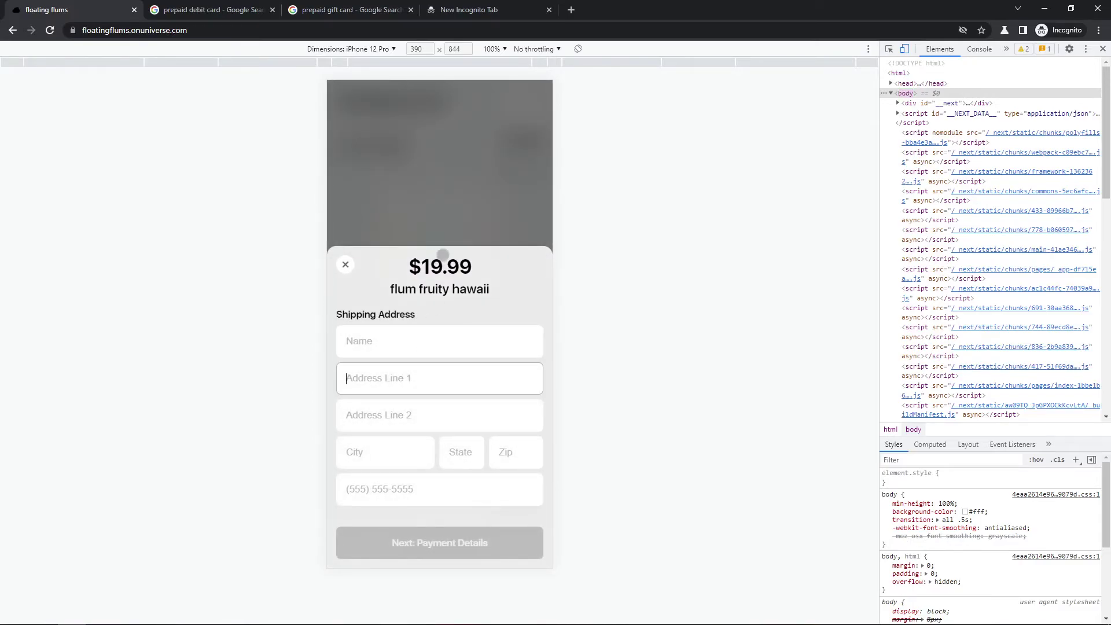